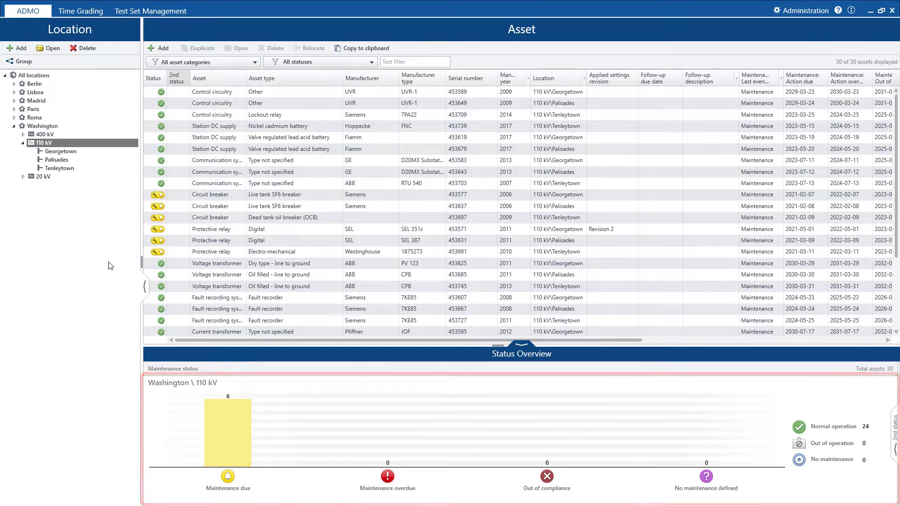
# Show all events on the maintenance timeline of the SEL 351s protective relay in Georgetown and check the timeline legend
pyautogui.click(186, 232)
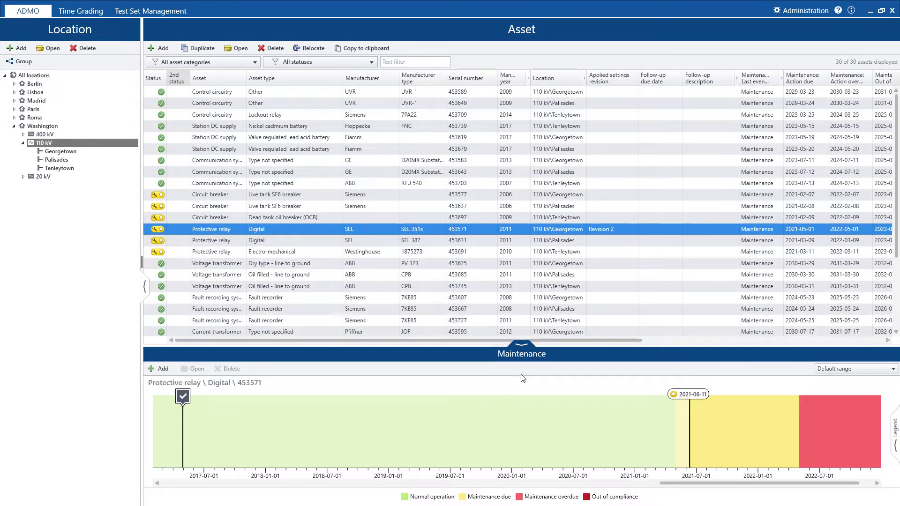
pyautogui.click(818, 371)
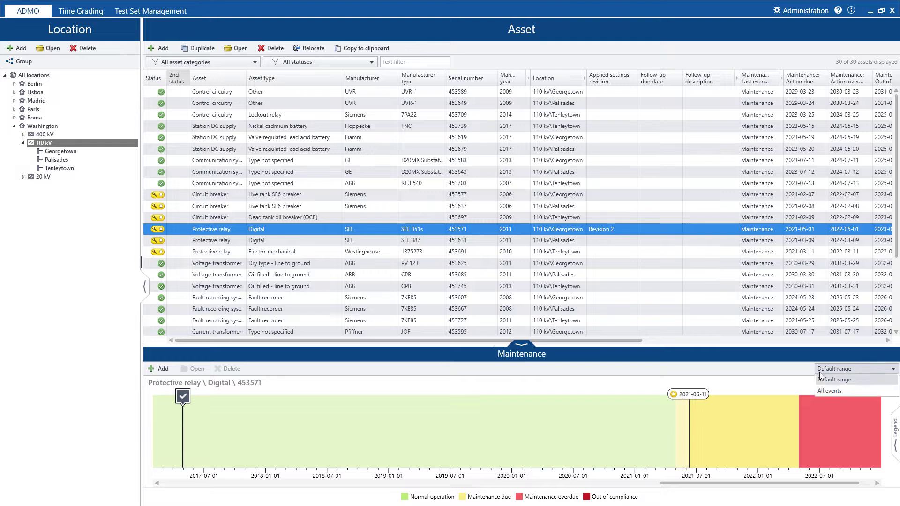
pyautogui.click(828, 390)
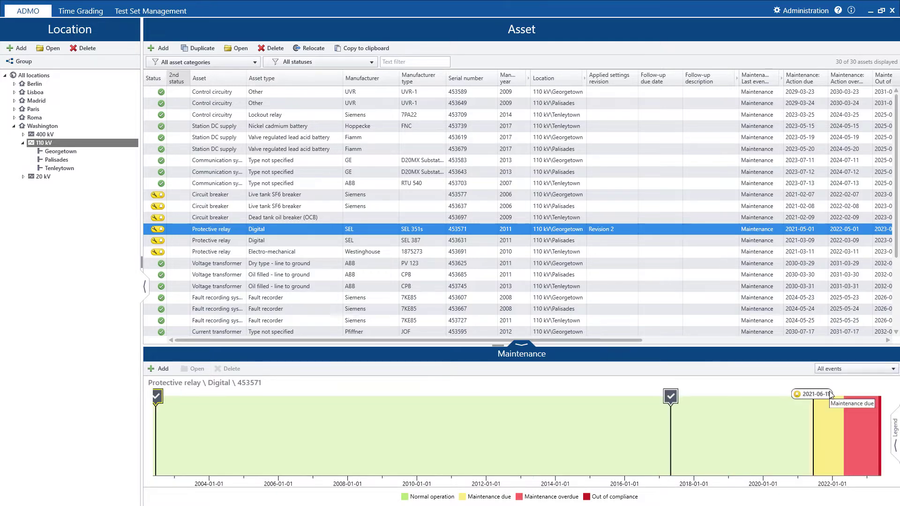
pyautogui.click(895, 428)
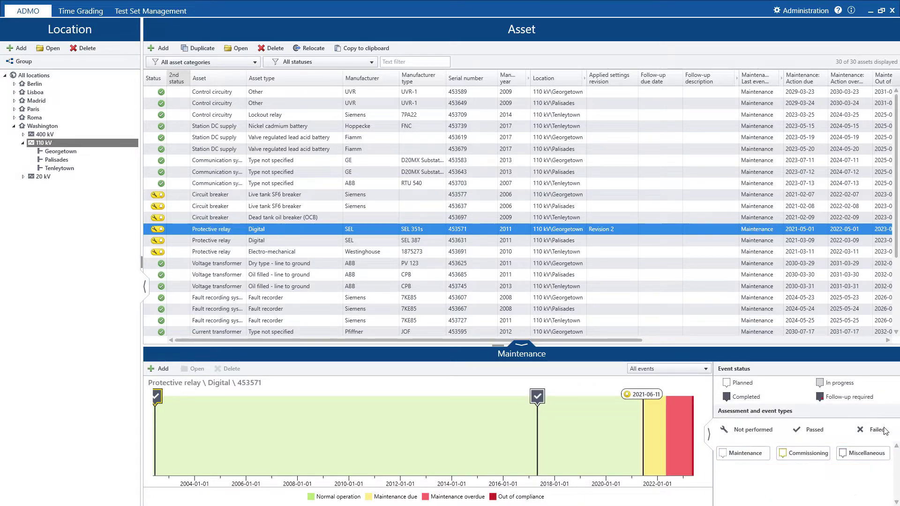
pyautogui.click(710, 435)
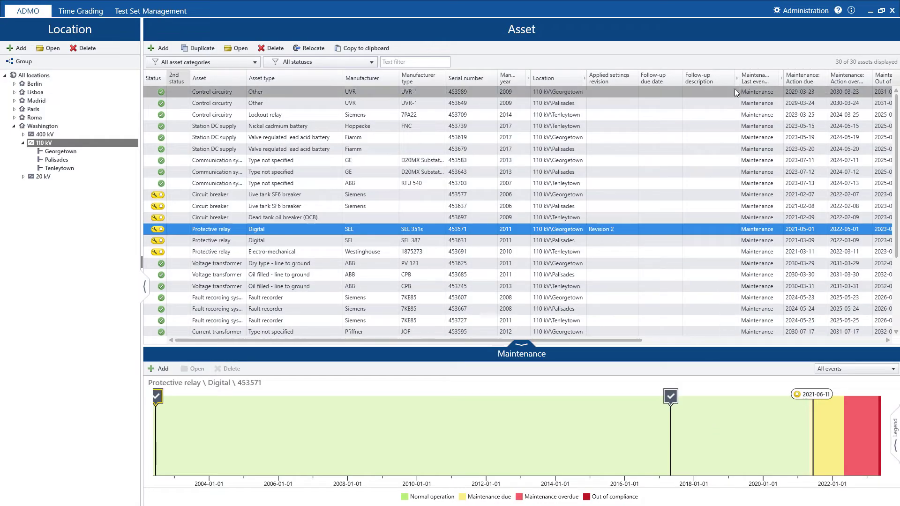
# Add a custom event type named Recommissioning, based on the Commissioning template, with a green flag
pyautogui.click(783, 14)
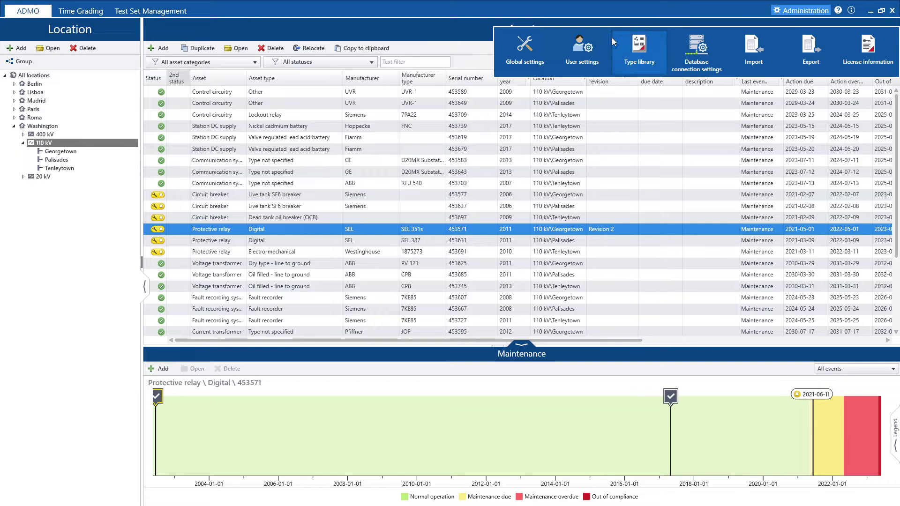
pyautogui.click(542, 46)
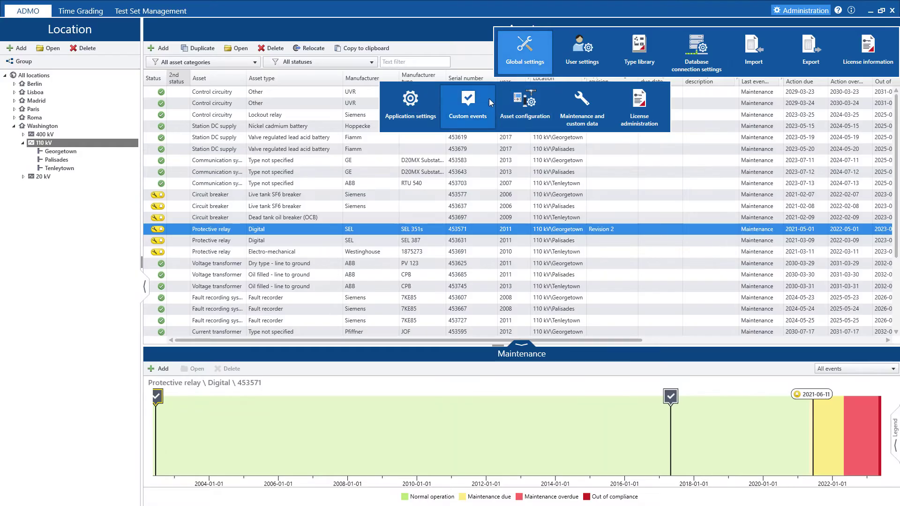
pyautogui.click(488, 99)
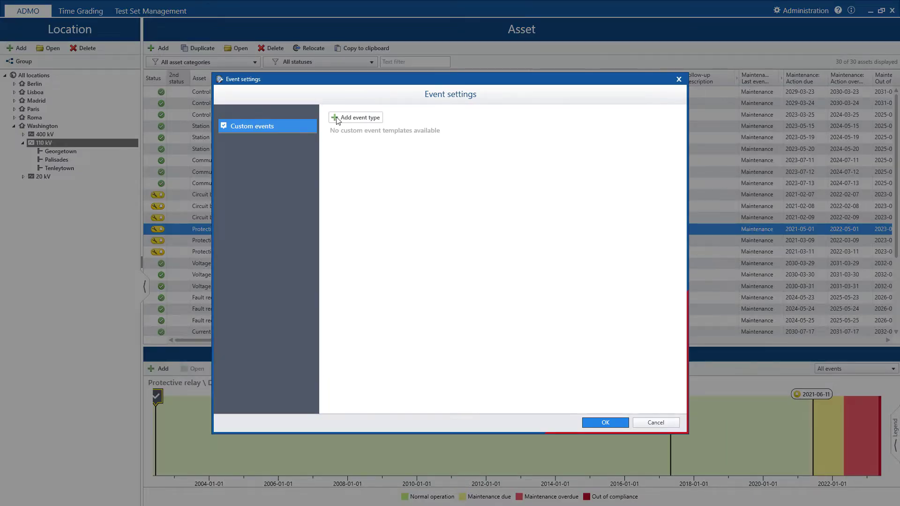
pyautogui.click(336, 120)
pyautogui.write('Recomm')
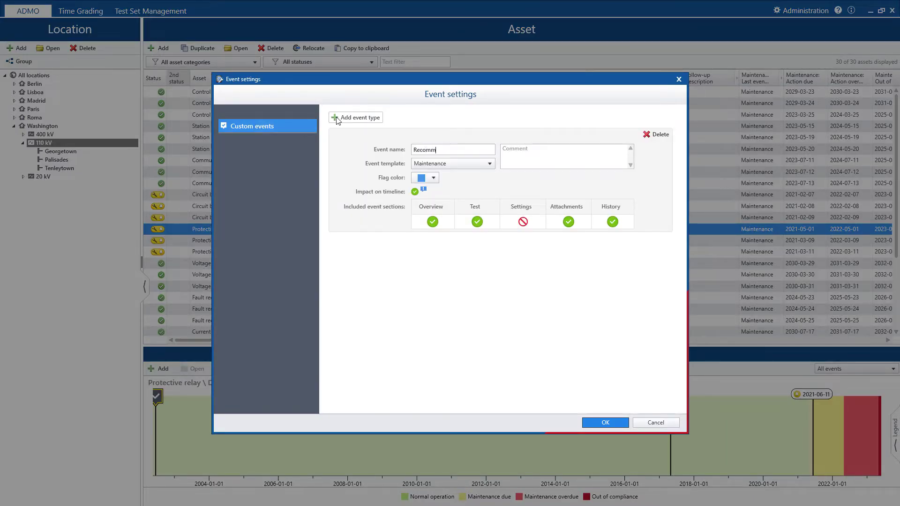
pyautogui.write('issioning')
pyautogui.click(436, 164)
pyautogui.click(436, 184)
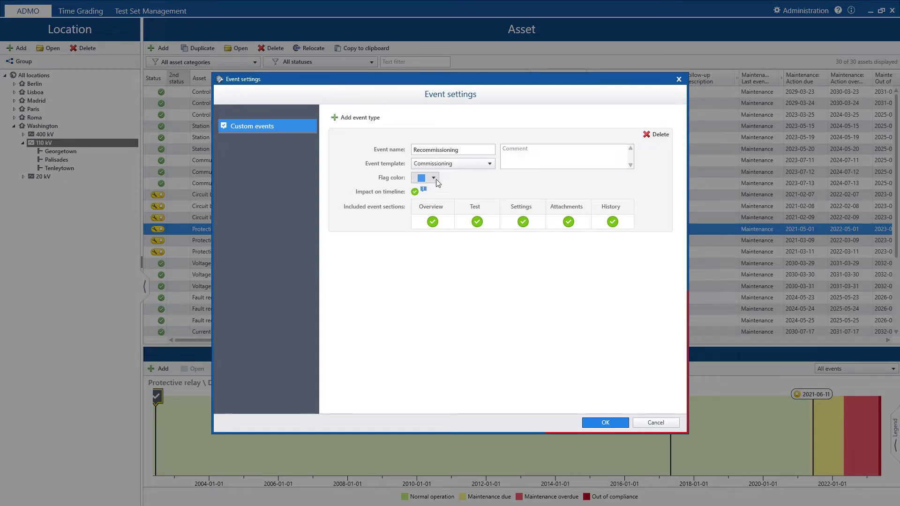
pyautogui.click(434, 177)
pyautogui.click(423, 203)
# Add another custom event type named Battery change and save the event settings
pyautogui.click(336, 118)
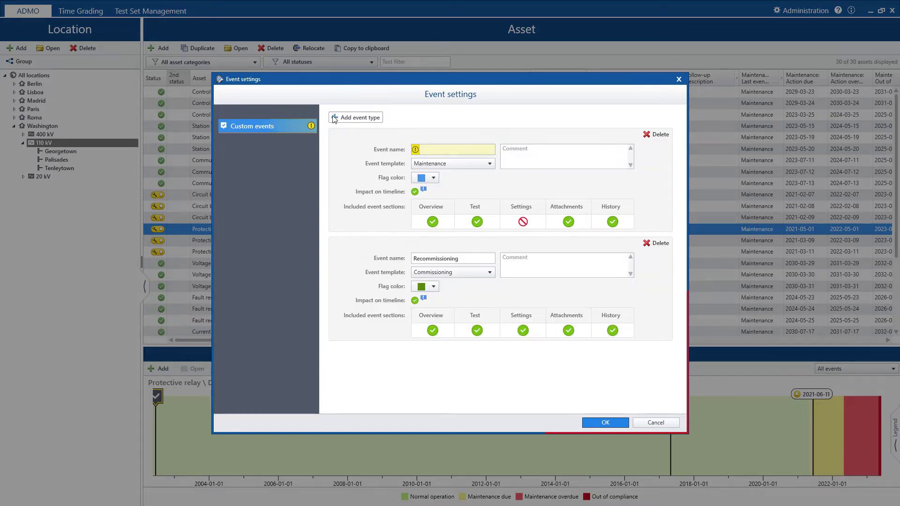
pyautogui.write('Battery change')
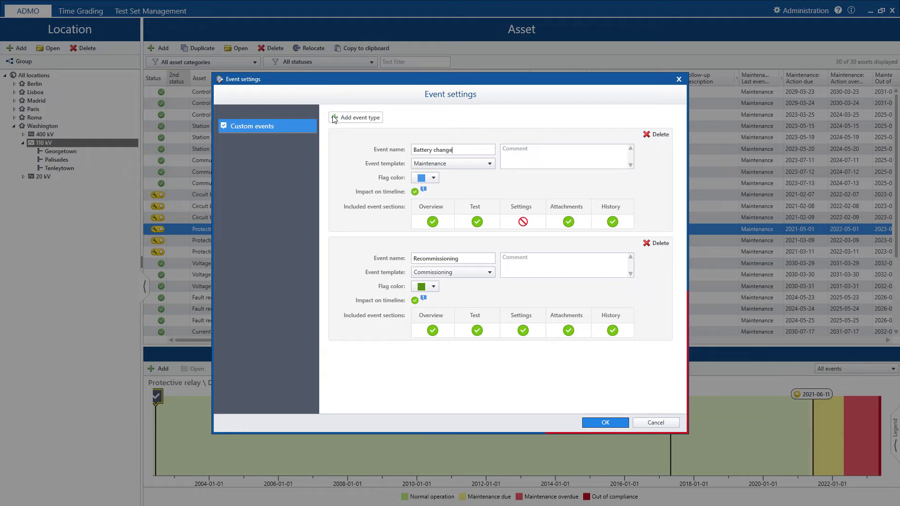
pyautogui.click(606, 423)
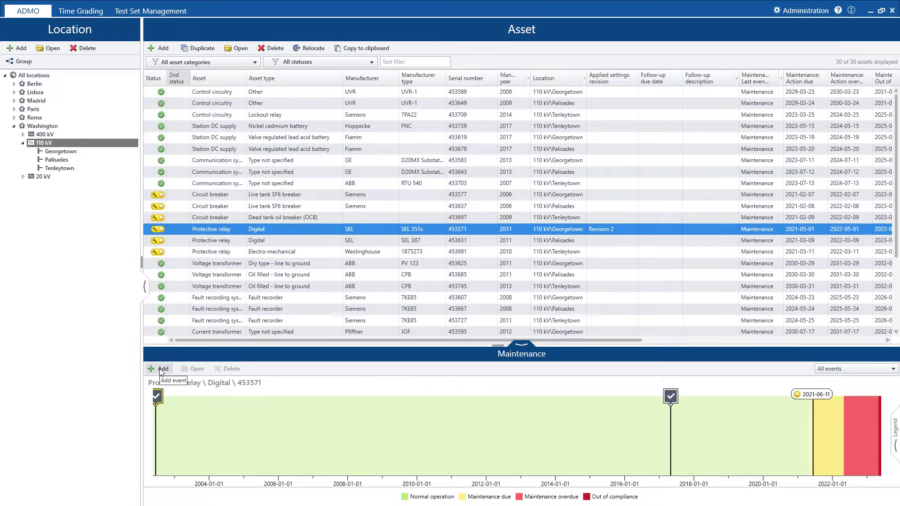
# Create a new Commissioning event for the selected protective relay
pyautogui.click(161, 370)
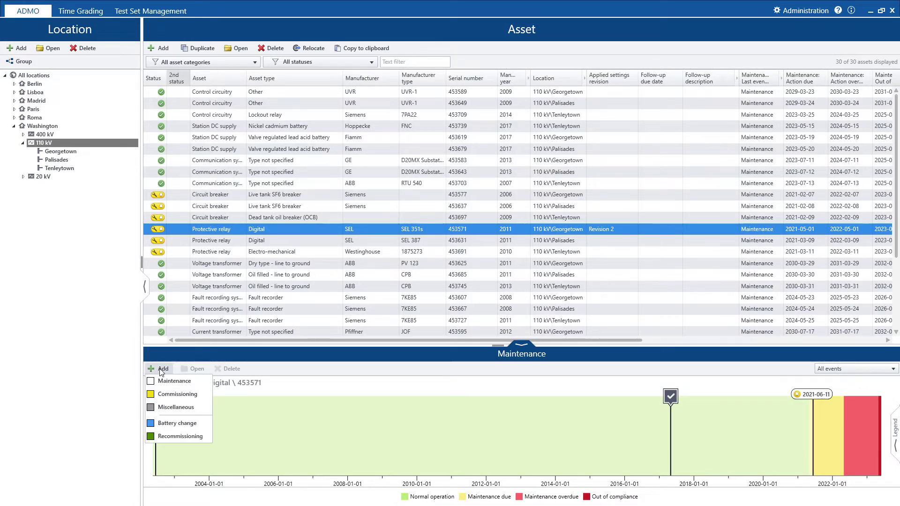
pyautogui.click(171, 395)
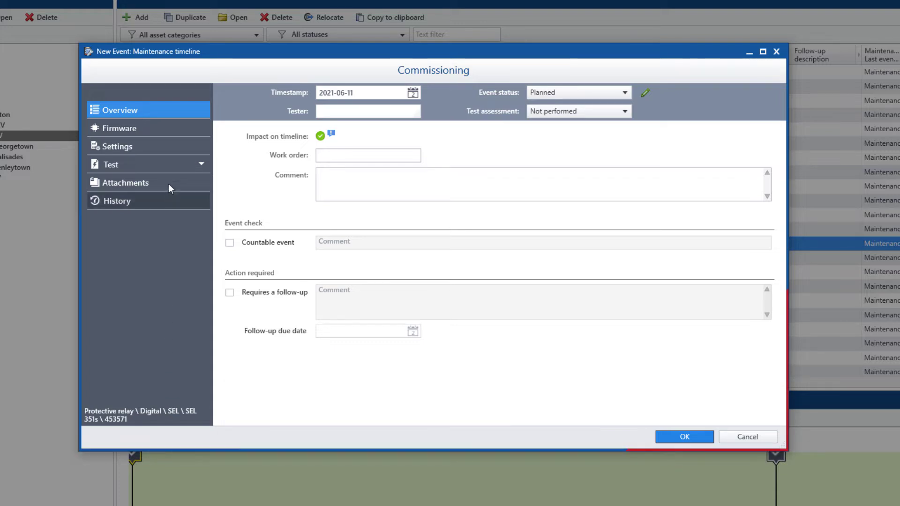
# Examine the event's firmware update options and its available settings revisions
pyautogui.click(170, 129)
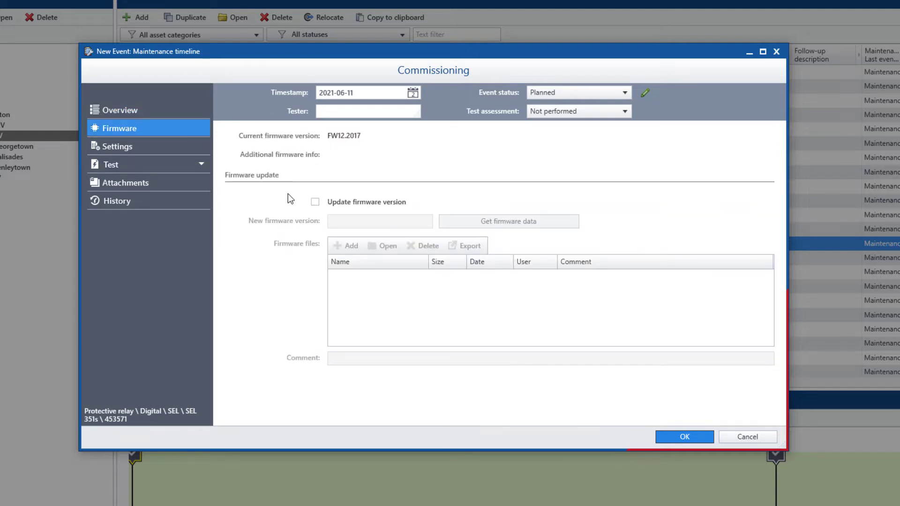
pyautogui.click(312, 203)
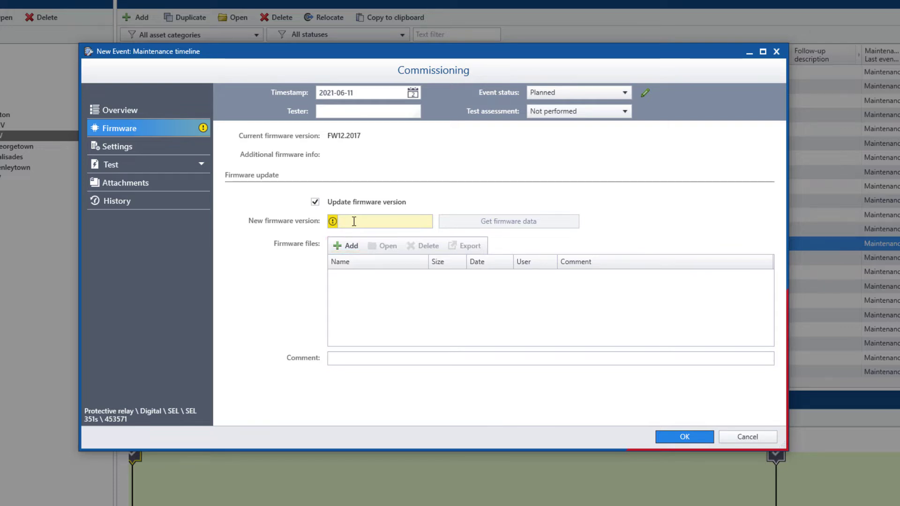
pyautogui.click(315, 202)
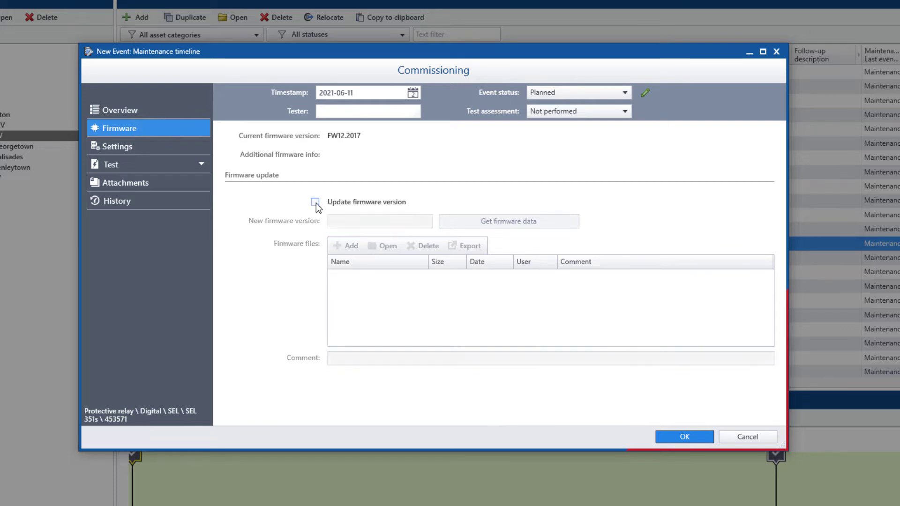
pyautogui.click(199, 149)
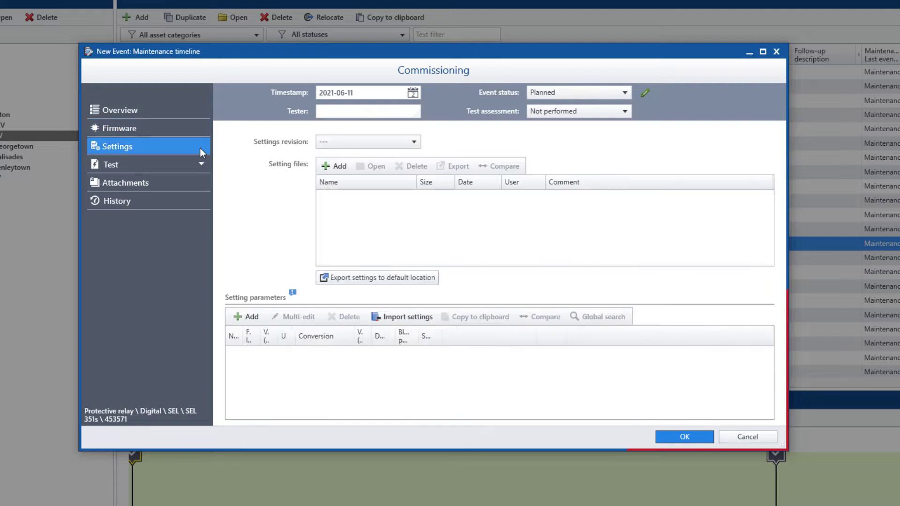
pyautogui.click(346, 149)
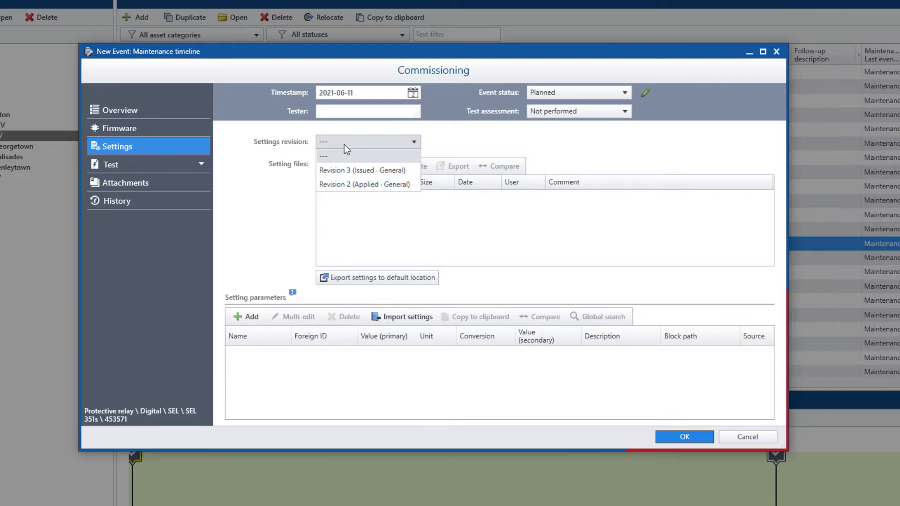
pyautogui.click(344, 145)
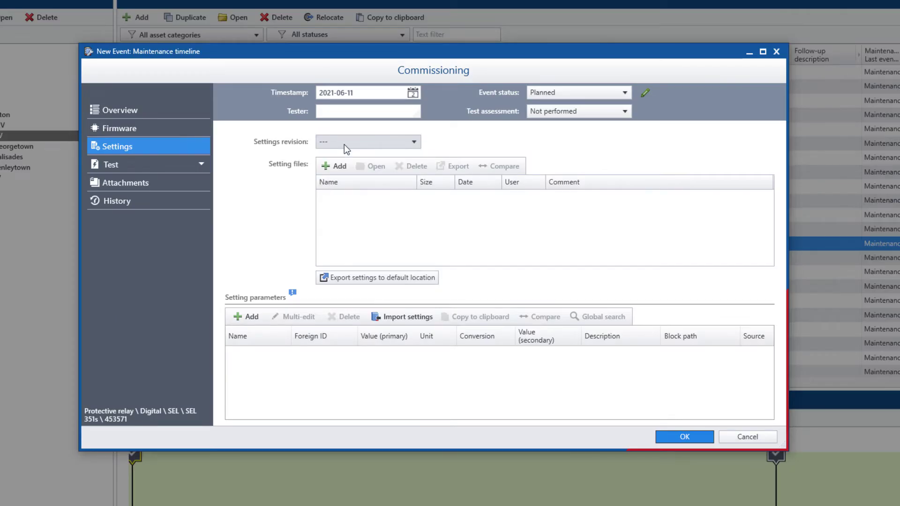
# Import the linked SEL 351S Feeder template from the type library into the event's test documents and open it
pyautogui.click(206, 164)
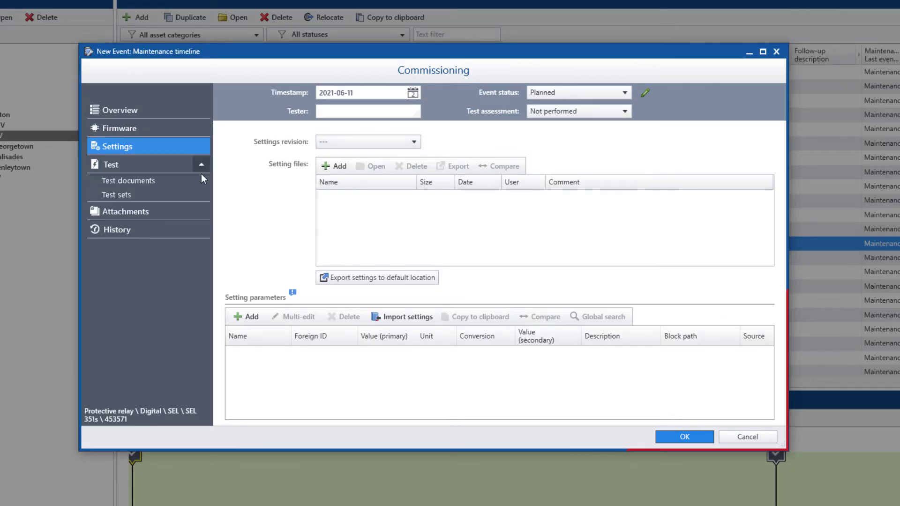
pyautogui.click(198, 180)
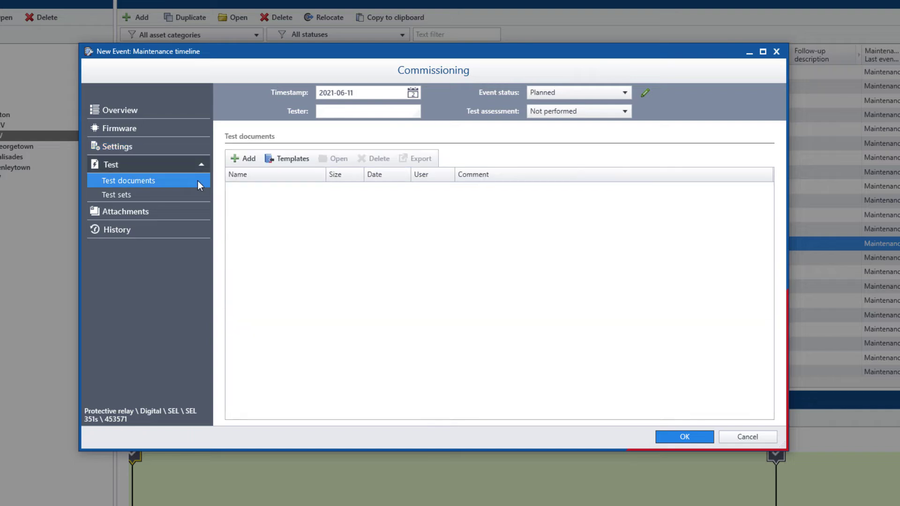
pyautogui.click(283, 160)
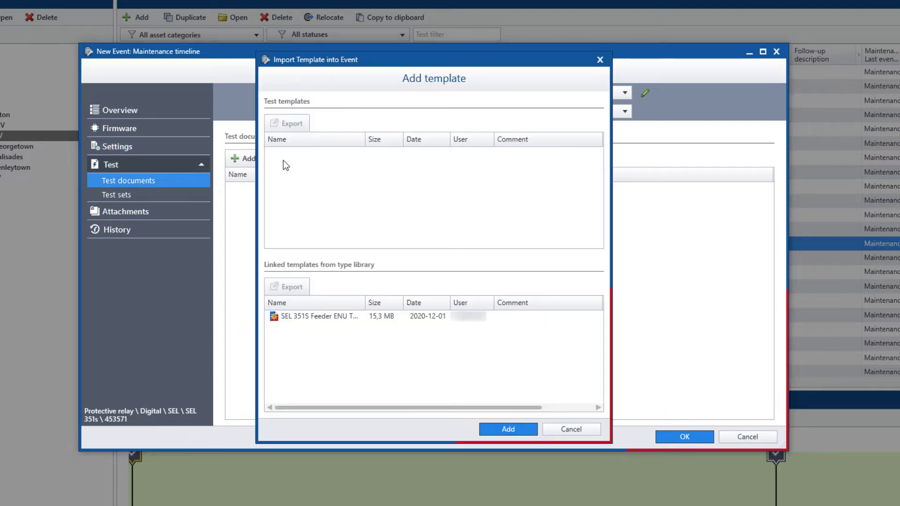
pyautogui.click(333, 317)
pyautogui.click(490, 429)
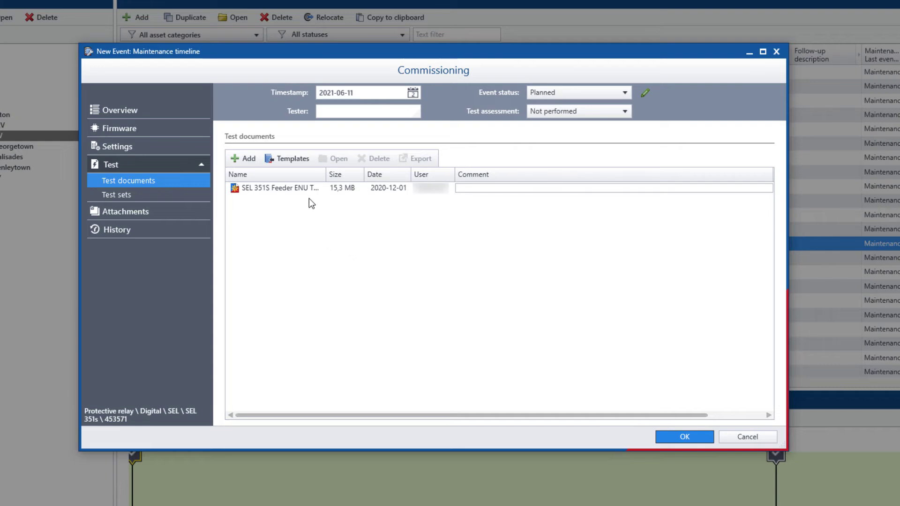
pyautogui.click(308, 189)
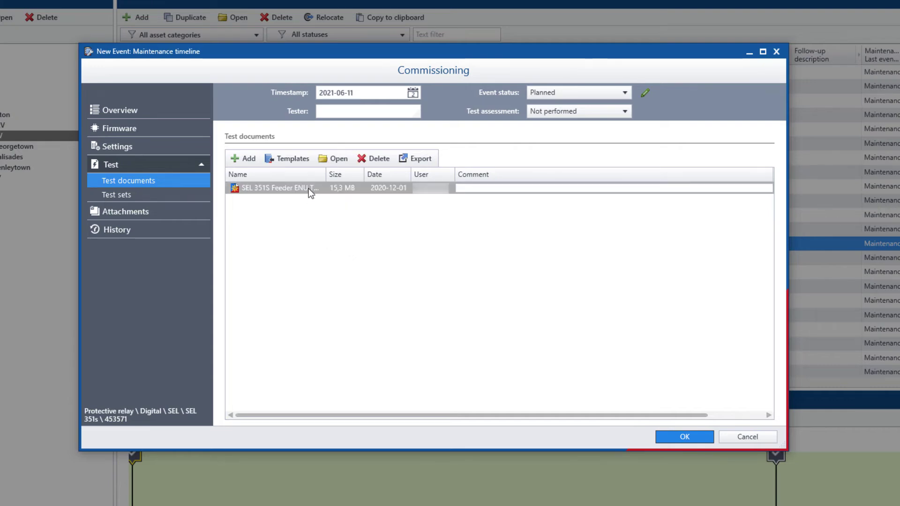
pyautogui.doubleClick(308, 188)
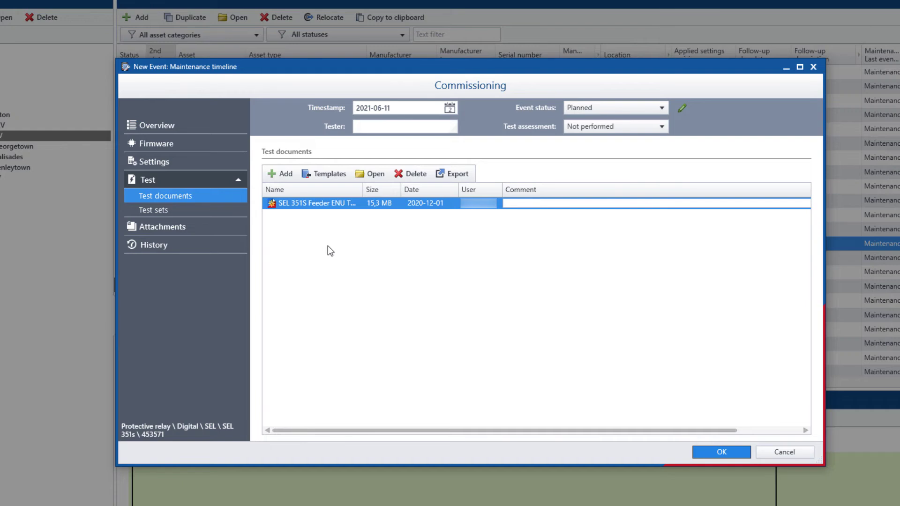
# Add the existing CMC356 test set to the commissioning event
pyautogui.click(236, 211)
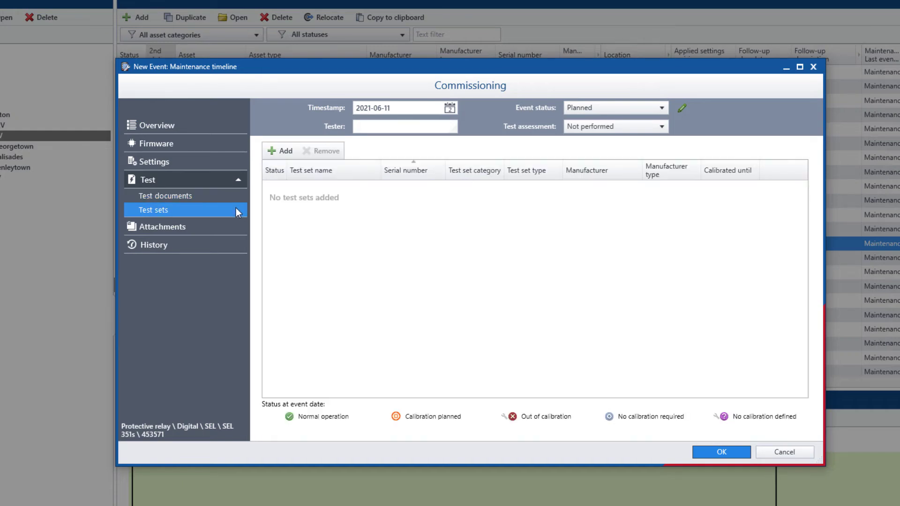
pyautogui.click(285, 156)
pyautogui.click(288, 170)
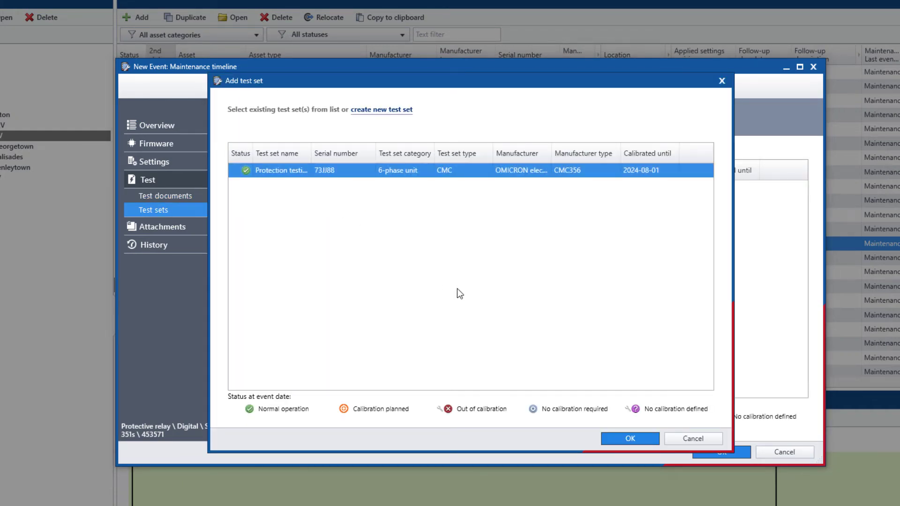
pyautogui.click(614, 440)
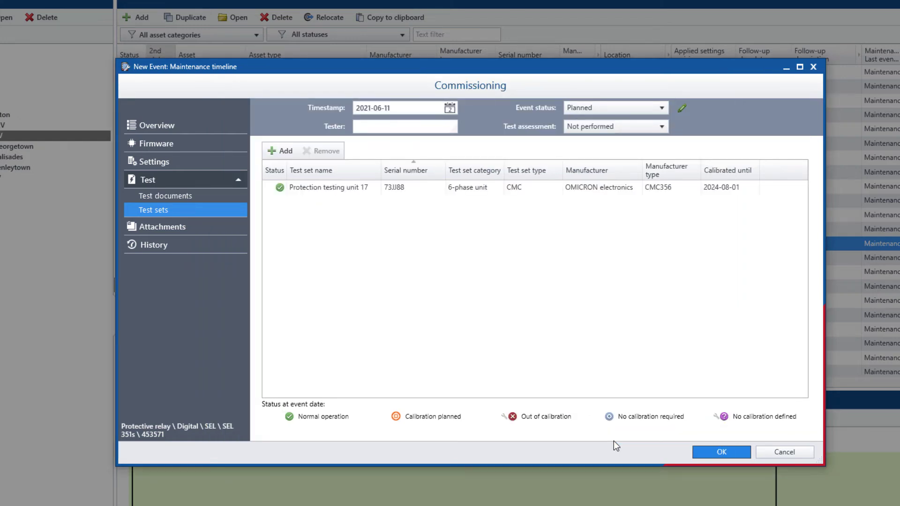
# Mark the event as countable with the comment "time stamps in the relay didn't match"
pyautogui.click(224, 128)
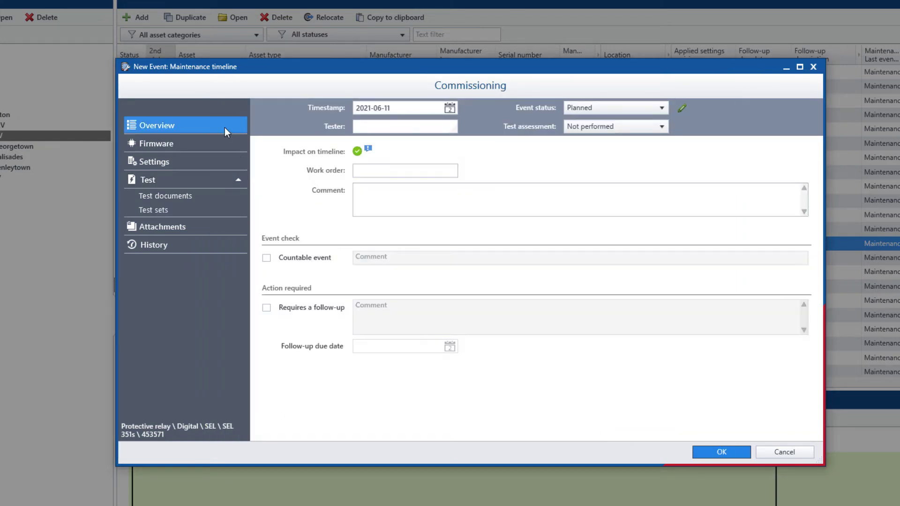
pyautogui.click(267, 257)
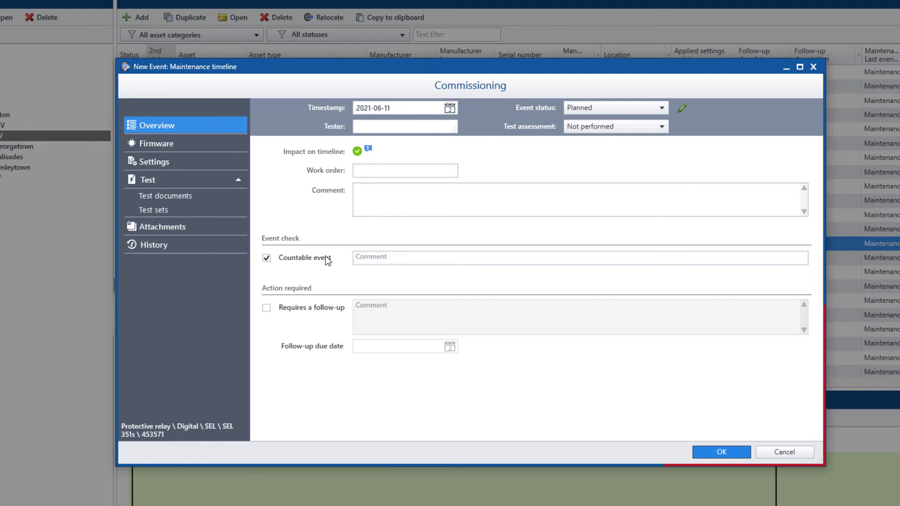
pyautogui.click(359, 256)
pyautogui.write("time stamps in the relay didn't match")
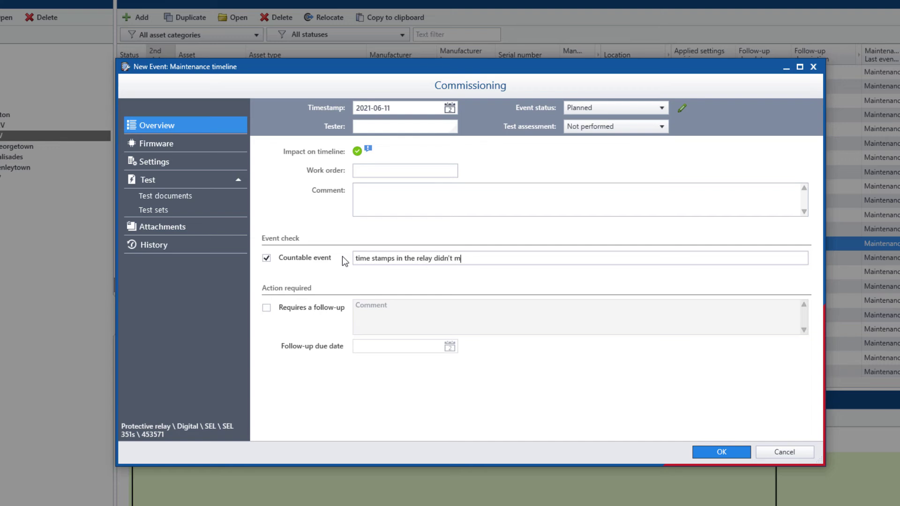
# Enter the tester's name, set the event status to Completed and the test assessment to Passed, and save the event
pyautogui.click(381, 127)
pyautogui.write('Lar')
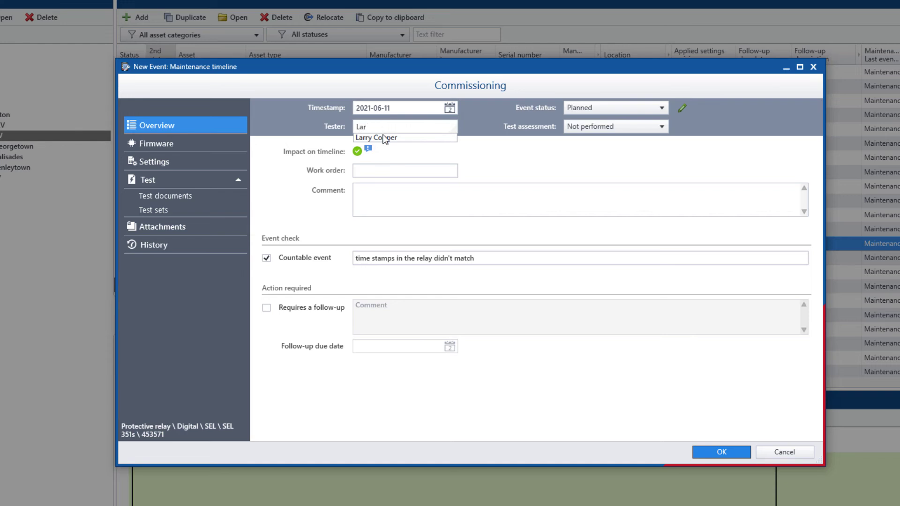
pyautogui.click(385, 139)
pyautogui.click(606, 110)
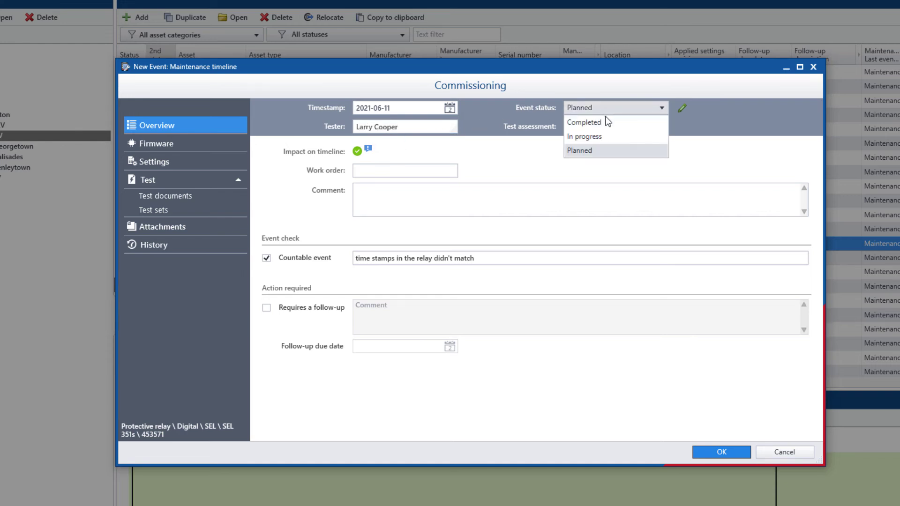
pyautogui.click(605, 120)
pyautogui.click(611, 128)
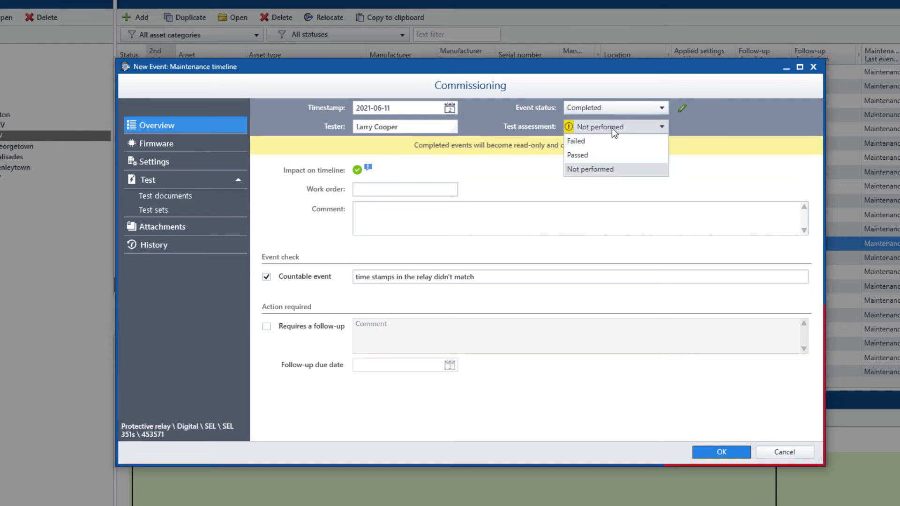
pyautogui.click(612, 152)
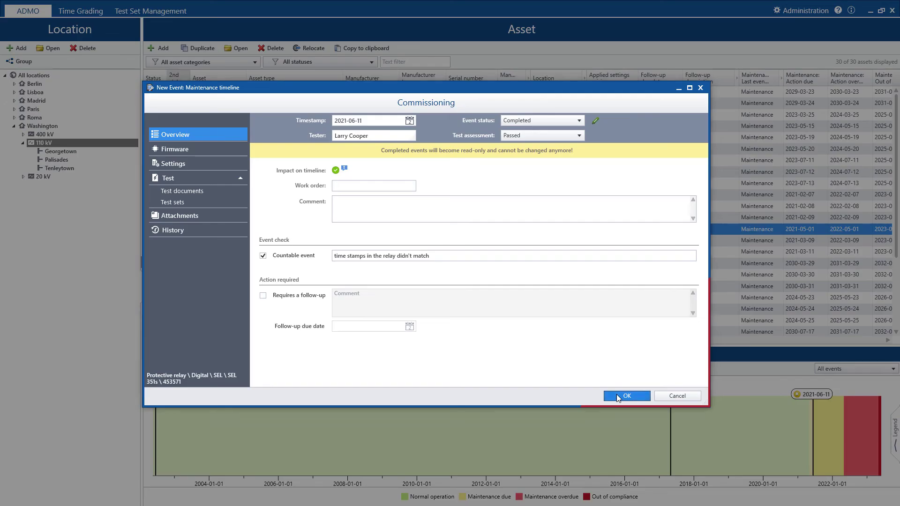
pyautogui.click(679, 432)
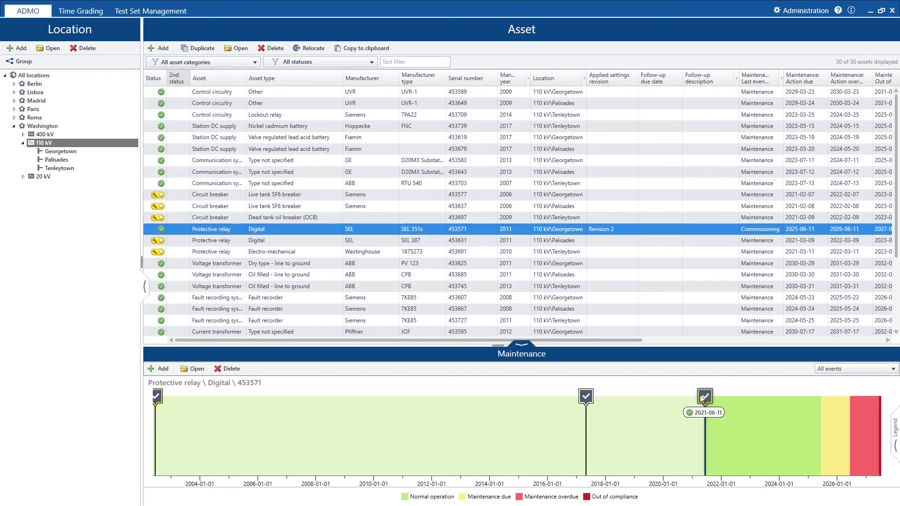
pyautogui.moveTo(701, 398)
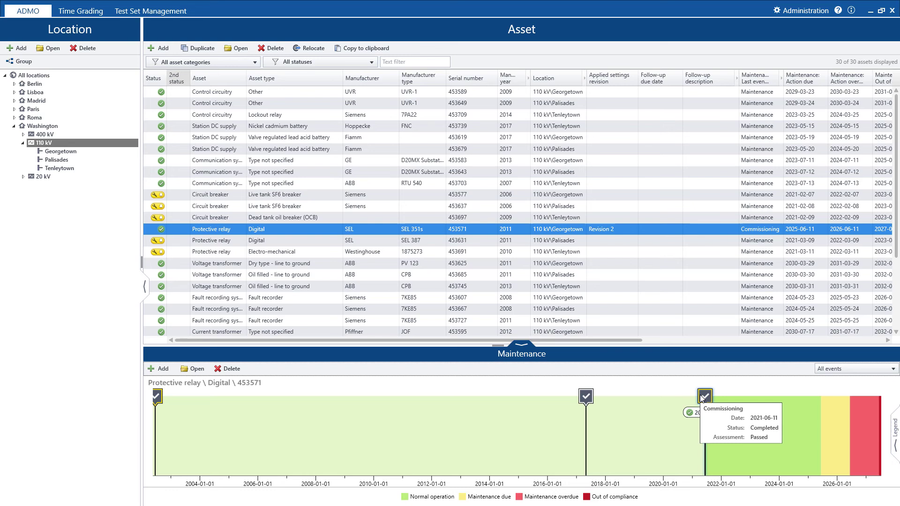